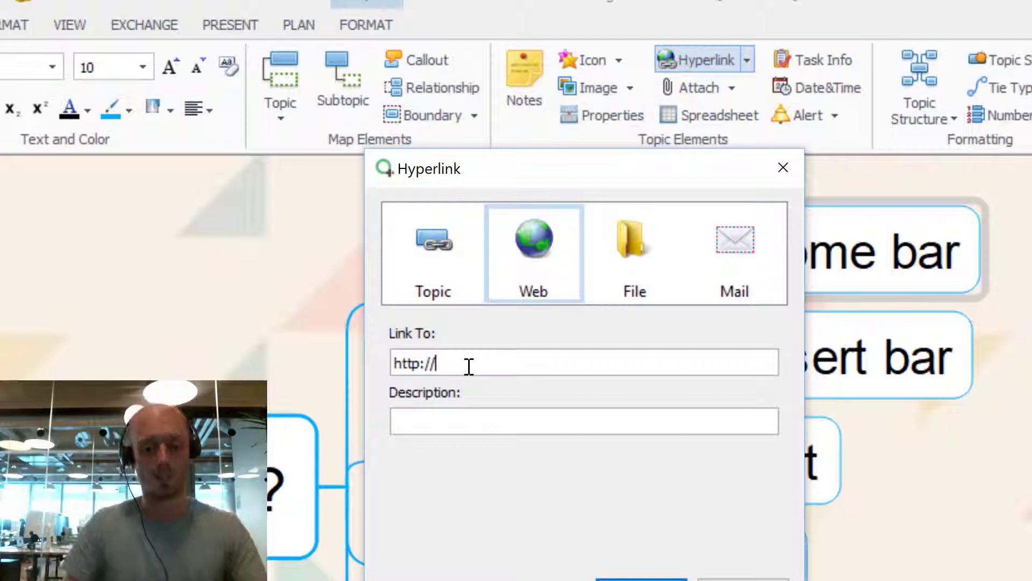
{"action": "type", "text": "www"}
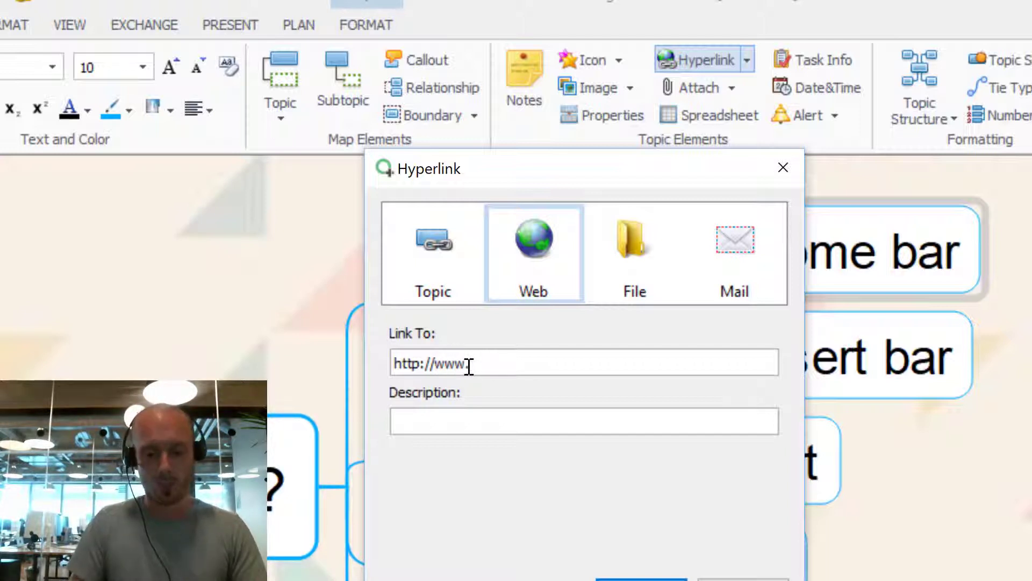
{"action": "type", "text": ".biggerplate.co"}
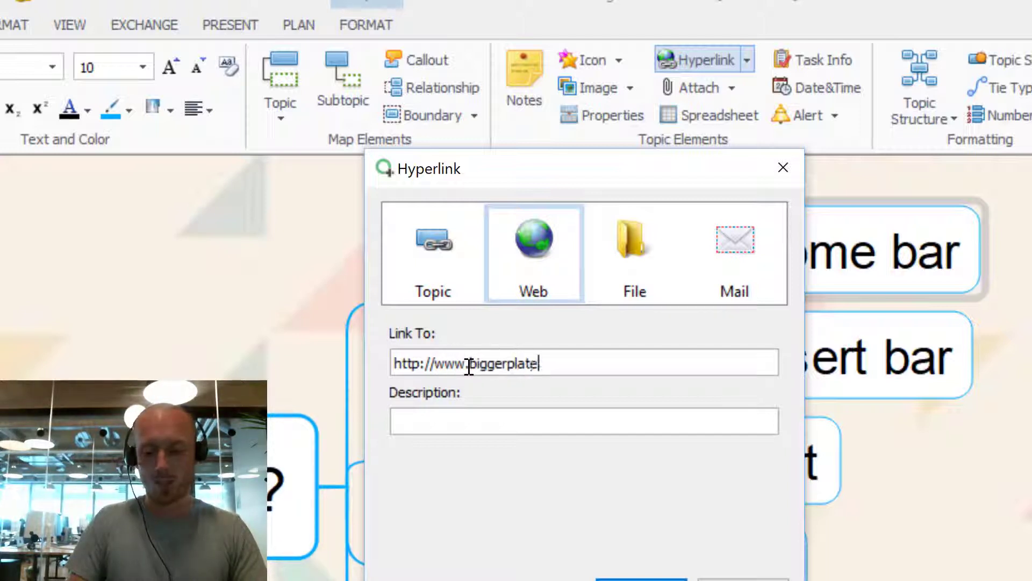
{"action": "left_click_drag", "start_coordinate": [613, 362], "coordinate": [413, 362]}
{"action": "double_click", "coordinate": [410, 364]}
{"action": "left_click_drag", "start_coordinate": [544, 362], "coordinate": [450, 368]}
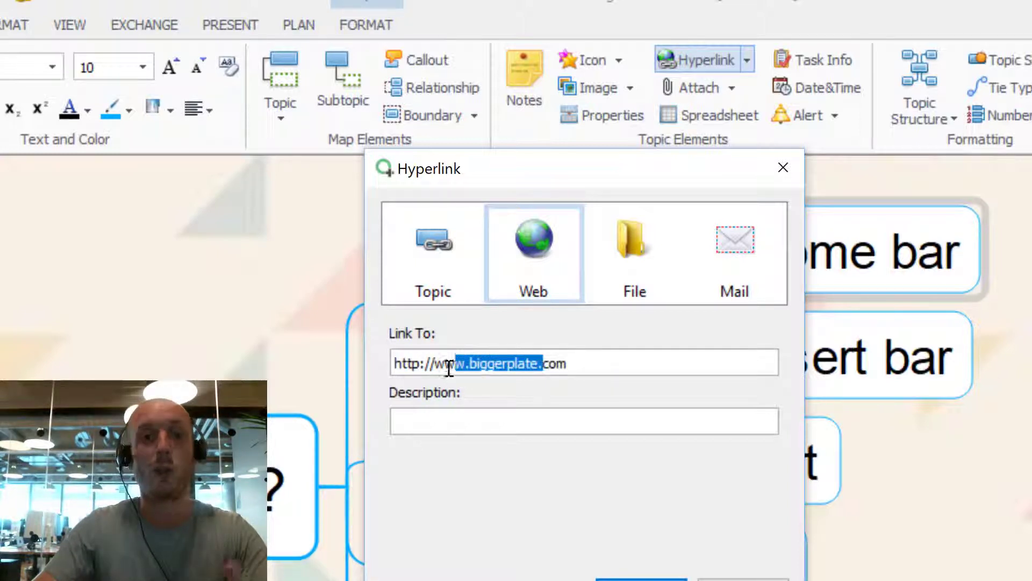
{"action": "left_click", "coordinate": [484, 425]}
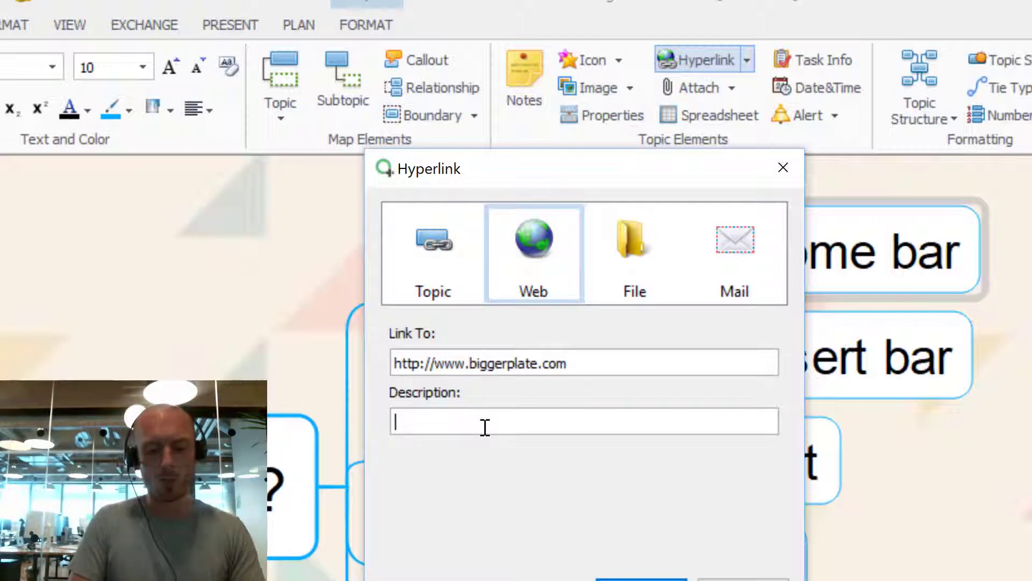
{"action": "type", "text": "The Home of Mind Mapping"}
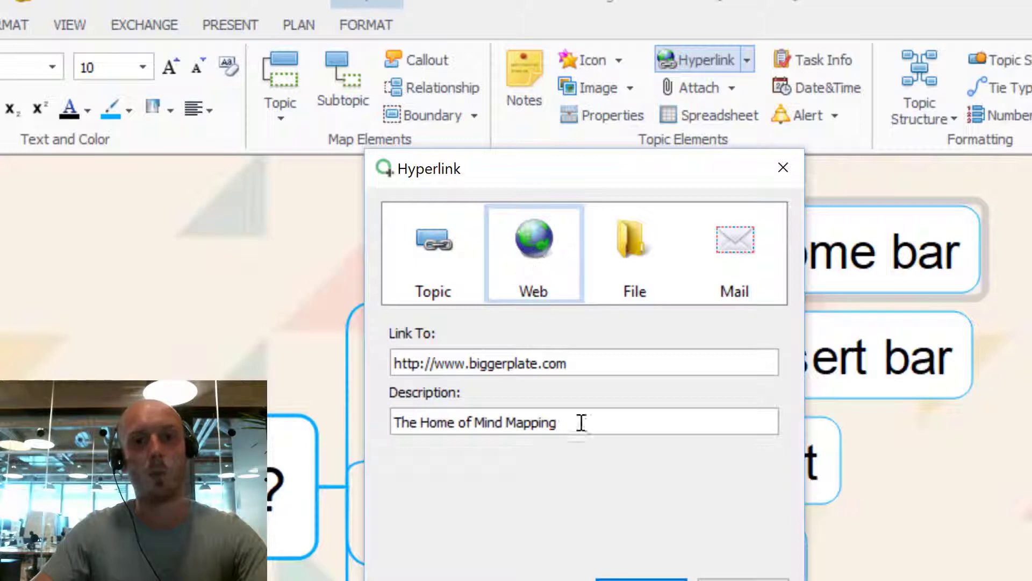
{"action": "left_click", "coordinate": [642, 579]}
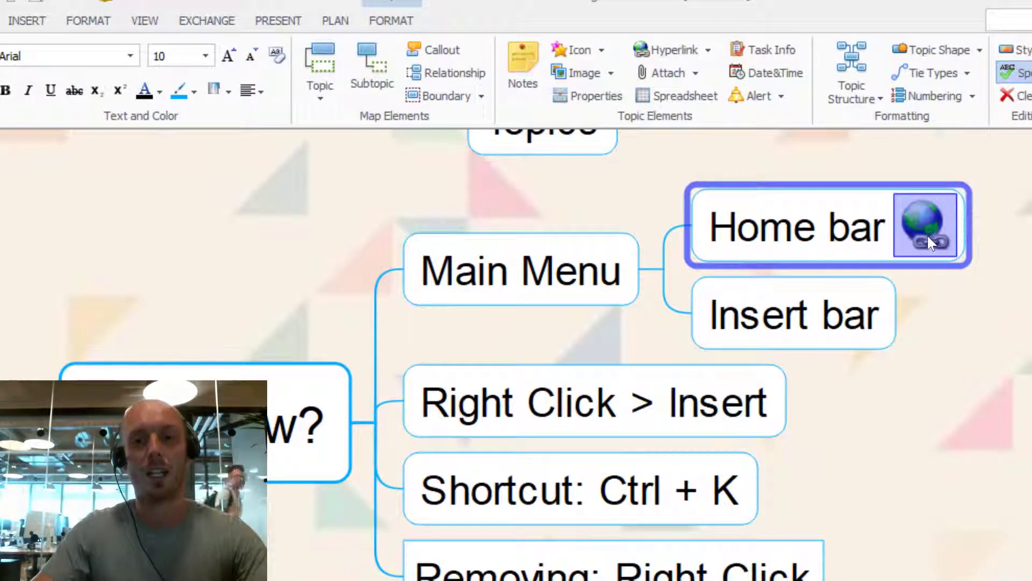
{"action": "left_click", "coordinate": [926, 235]}
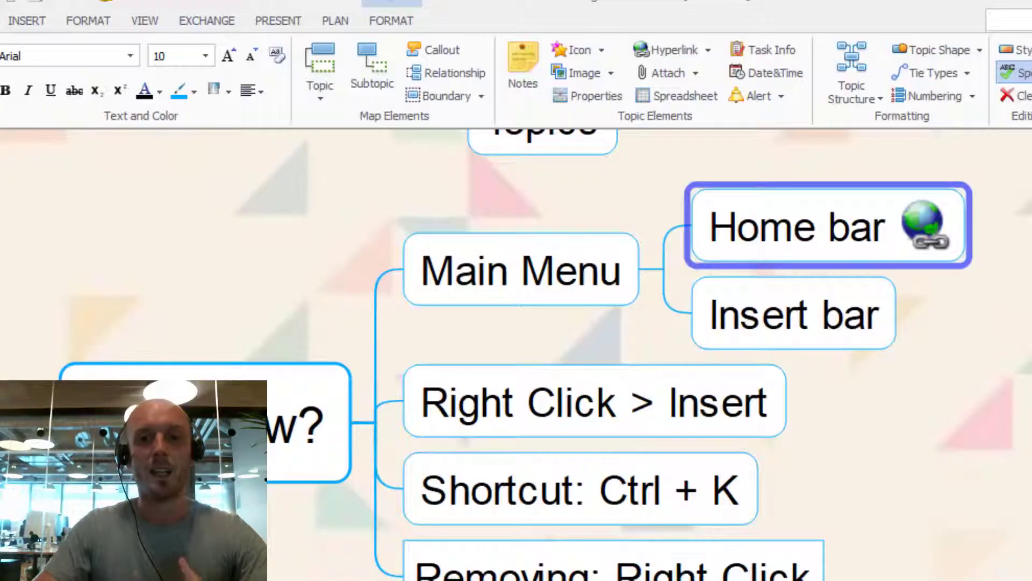
{"action": "key", "text": "Down"}
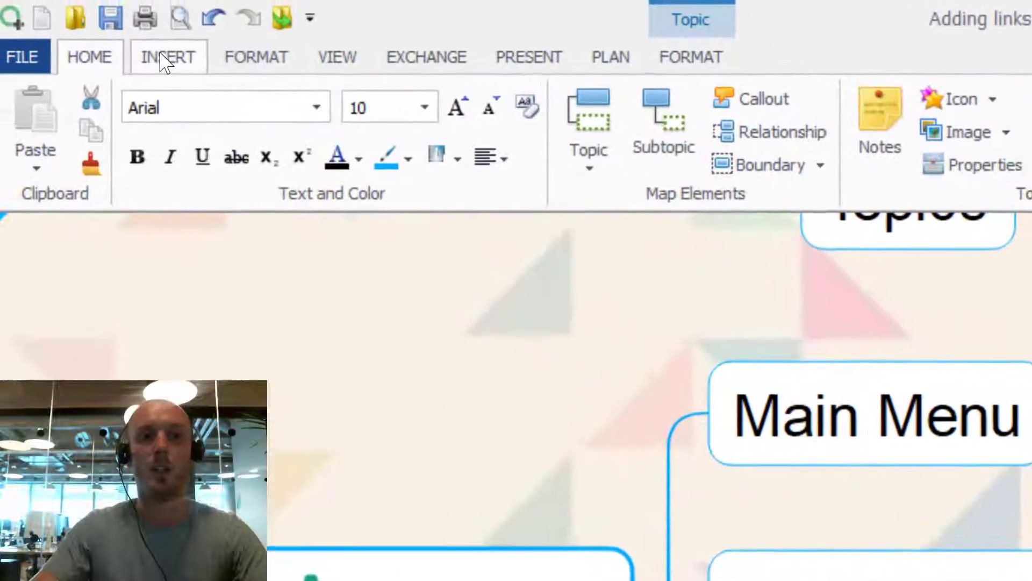
{"action": "left_click", "coordinate": [164, 62]}
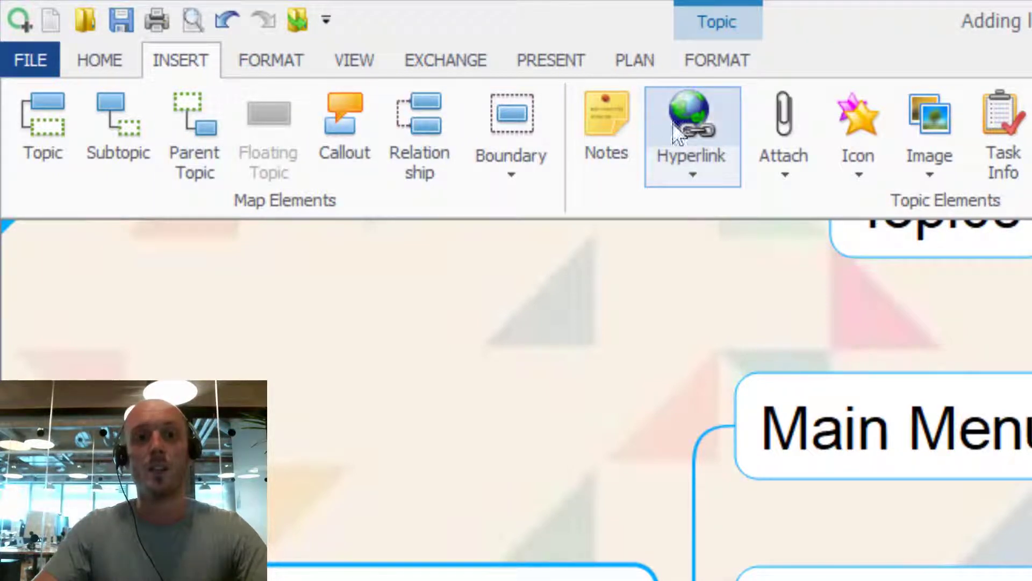
{"action": "left_click", "coordinate": [698, 141]}
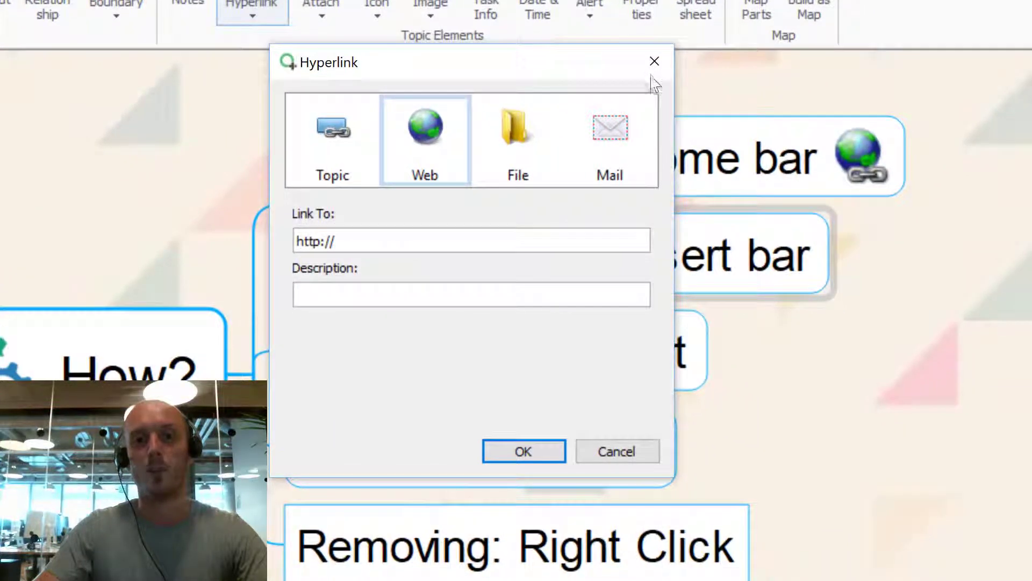
{"action": "left_click", "coordinate": [654, 58]}
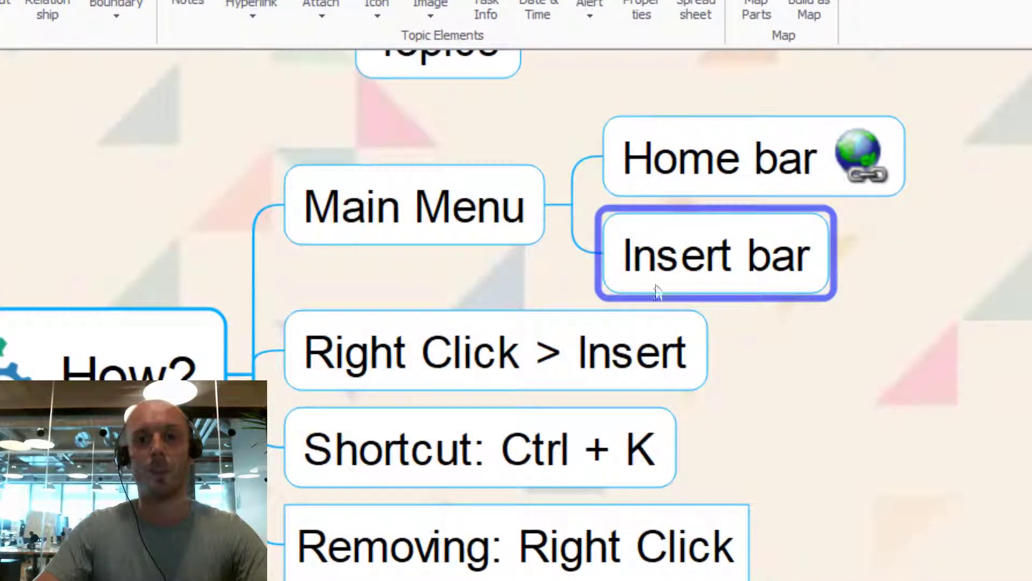
{"action": "left_click", "coordinate": [392, 344]}
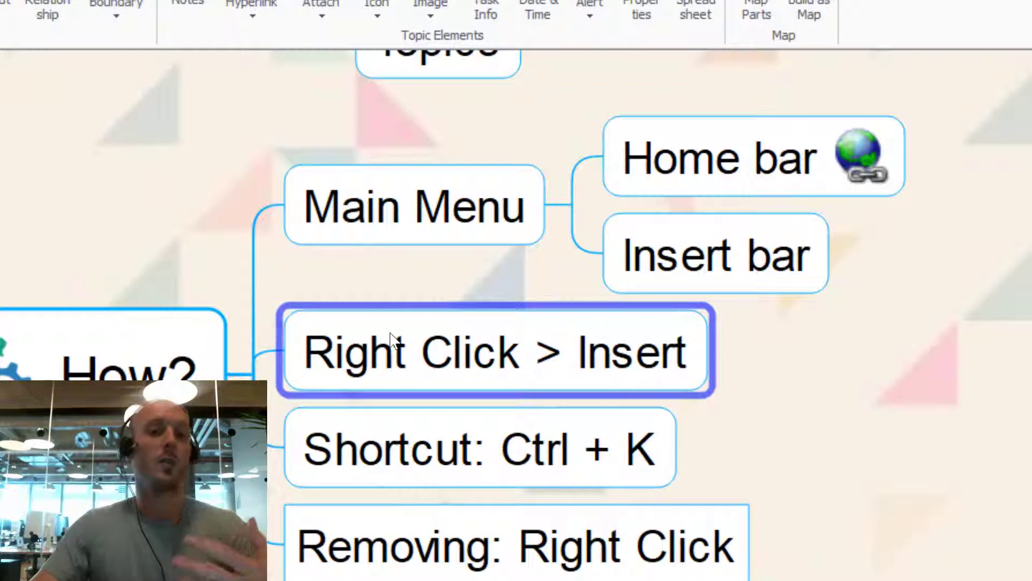
{"action": "left_click", "coordinate": [930, 402]}
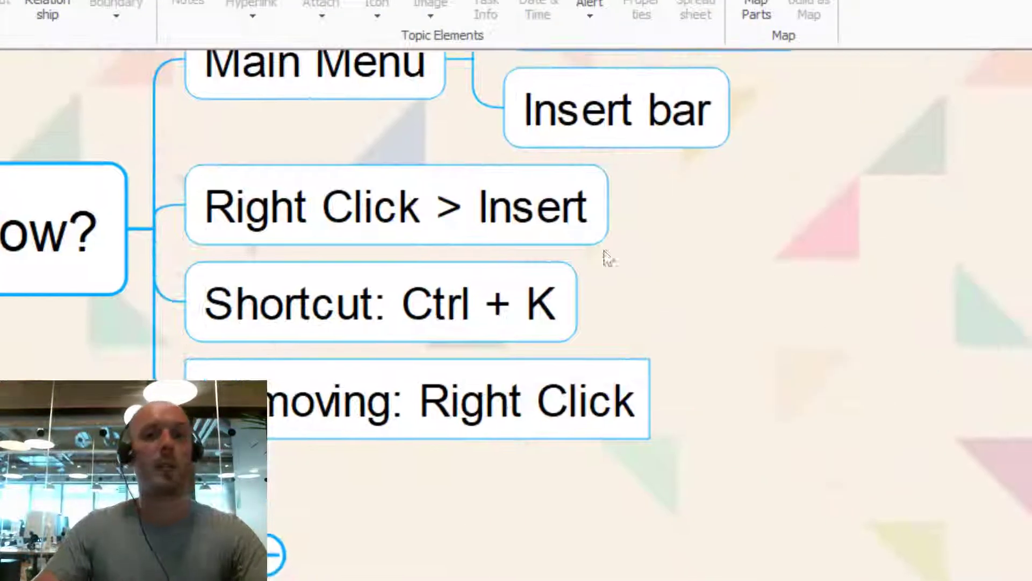
{"action": "left_click", "coordinate": [346, 231]}
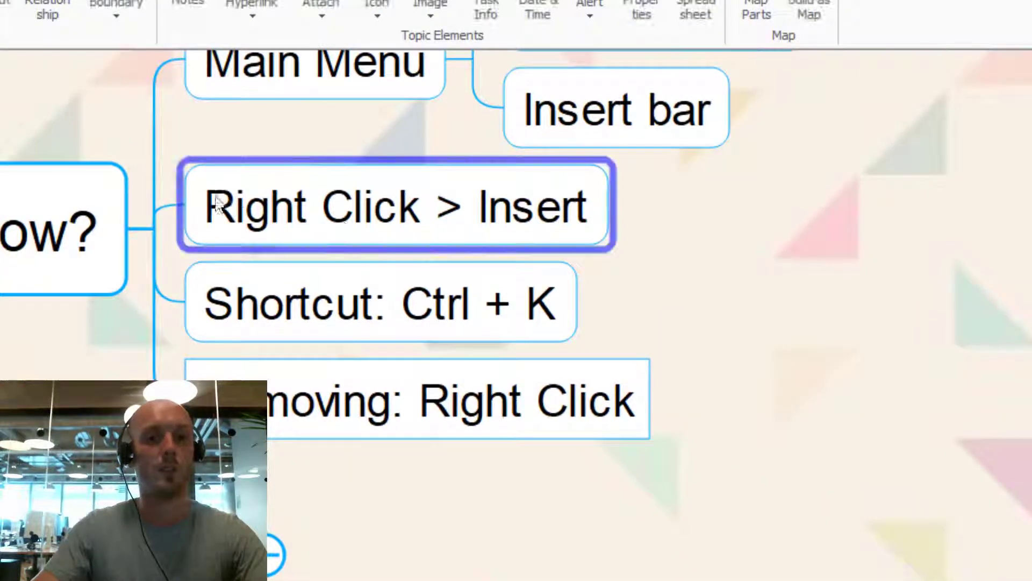
Step: Start a File-type hyperlink on Right Click > Insert via Insert > Hyperlink and browse for the file
{"action": "right_click", "coordinate": [264, 230]}
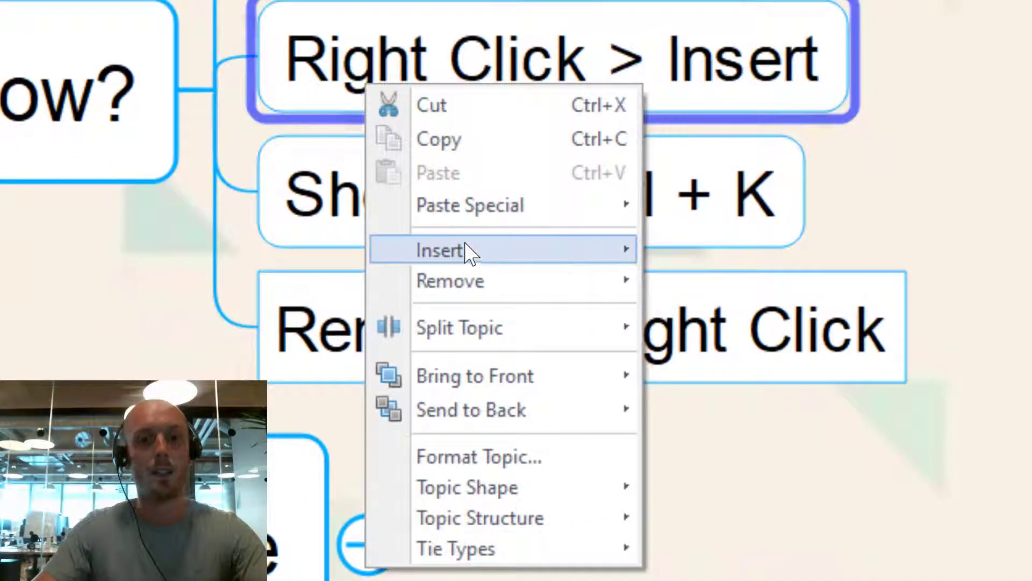
{"action": "mouse_move", "coordinate": [331, 350]}
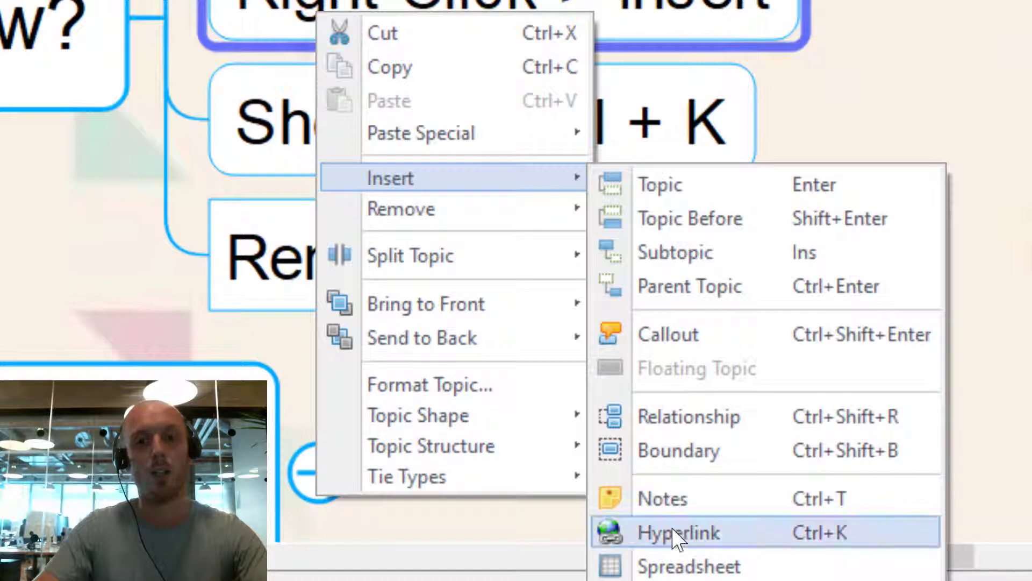
{"action": "left_click", "coordinate": [677, 533]}
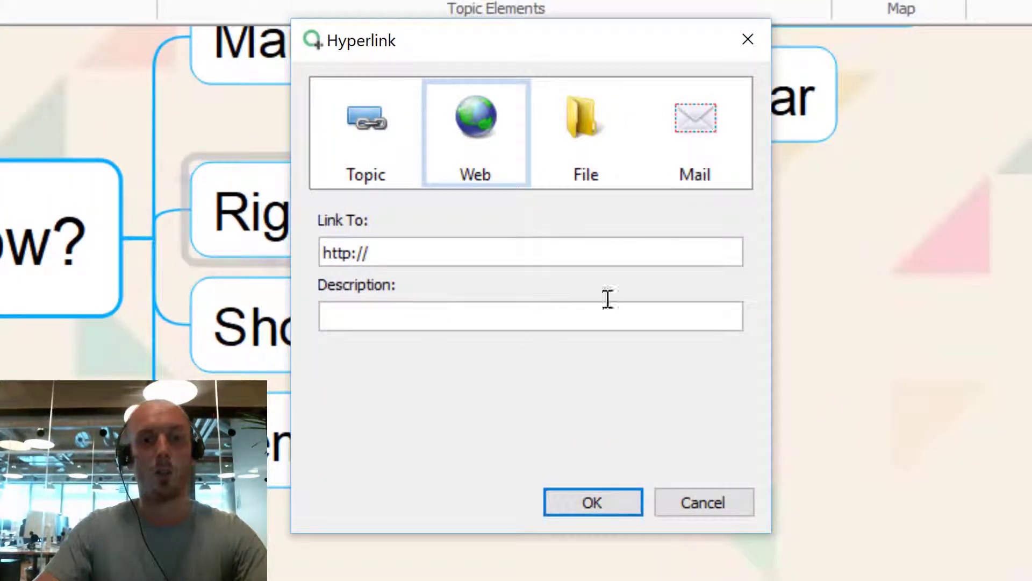
{"action": "left_click", "coordinate": [578, 163]}
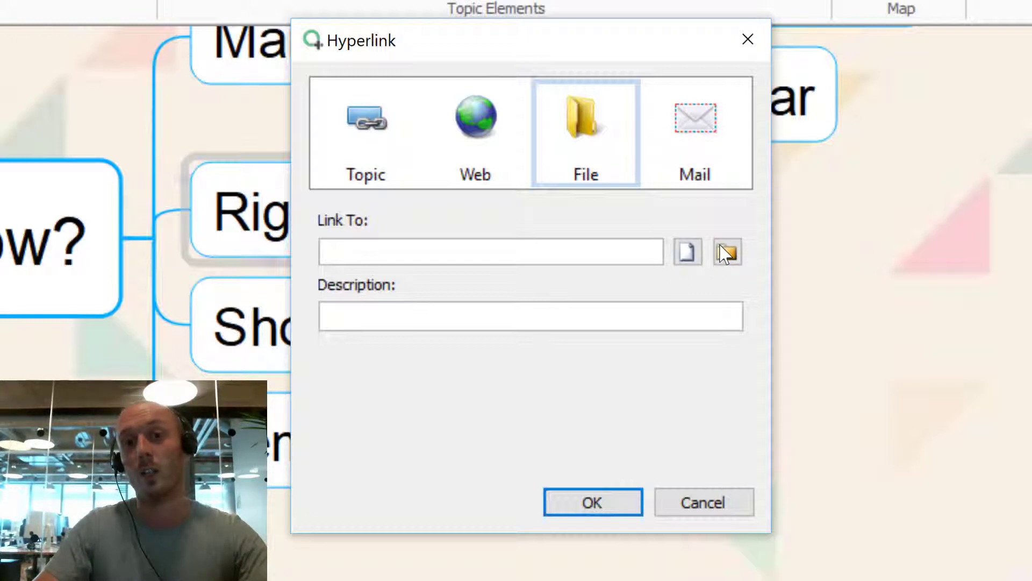
{"action": "left_click", "coordinate": [688, 253]}
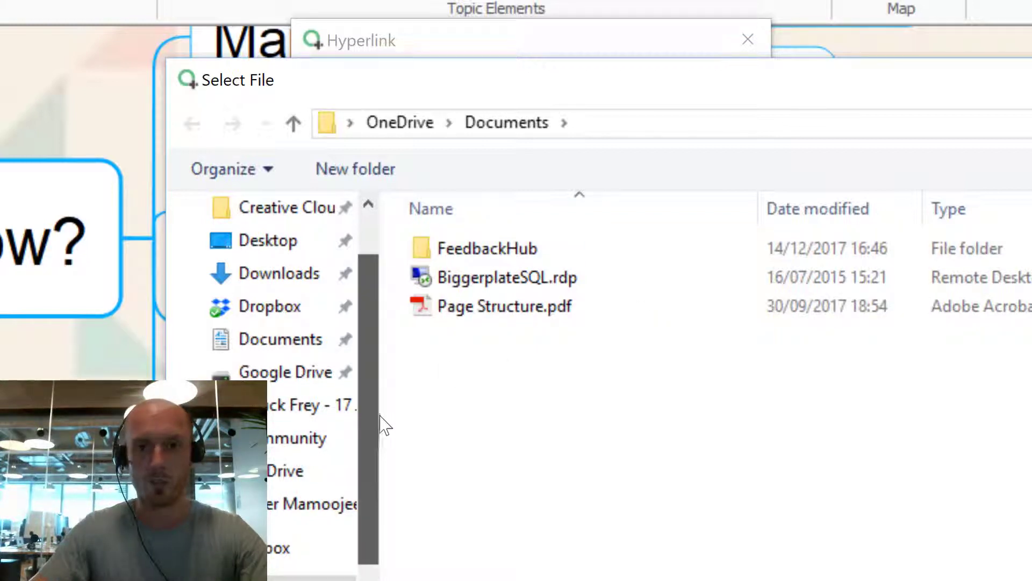
Step: Pick biggerplate-annual-report-2018.pdf from the Desktop and set the description to 'Biggerplate Report'
{"action": "left_click_drag", "start_coordinate": [379, 433], "coordinate": [388, 359]}
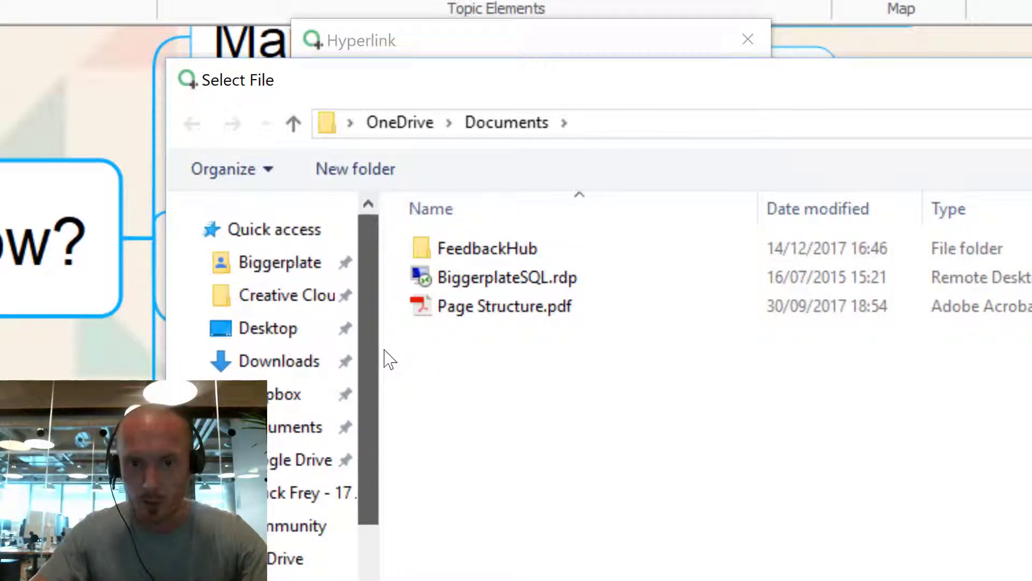
{"action": "left_click", "coordinate": [295, 326]}
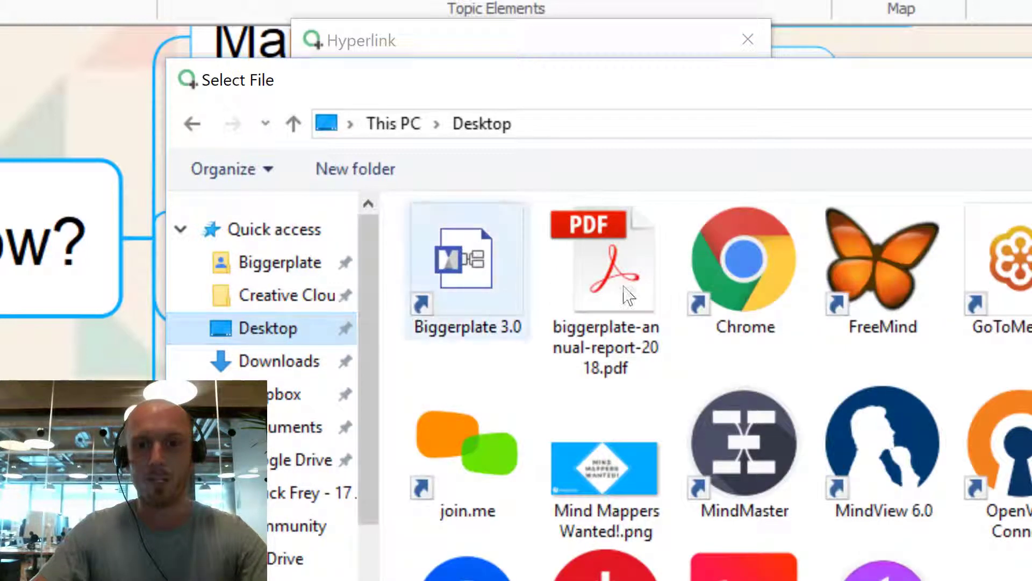
{"action": "left_click", "coordinate": [621, 318]}
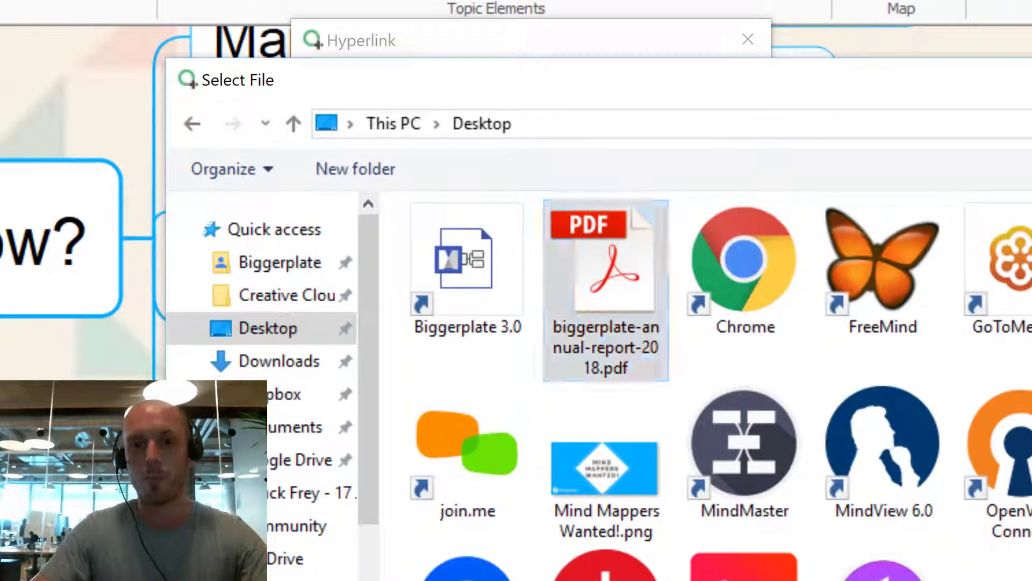
{"action": "double_click", "coordinate": [606, 290]}
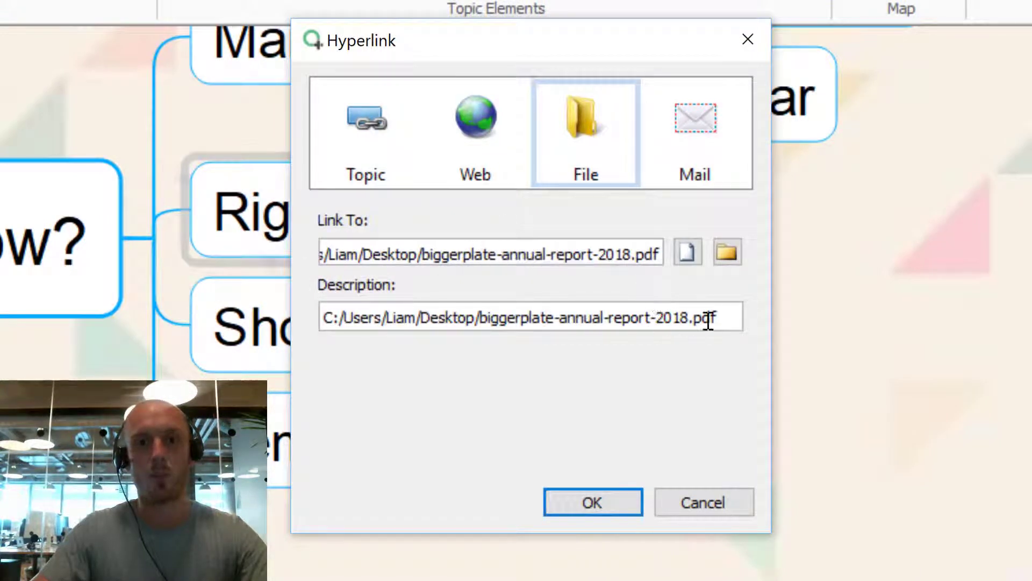
{"action": "triple_click", "coordinate": [681, 318]}
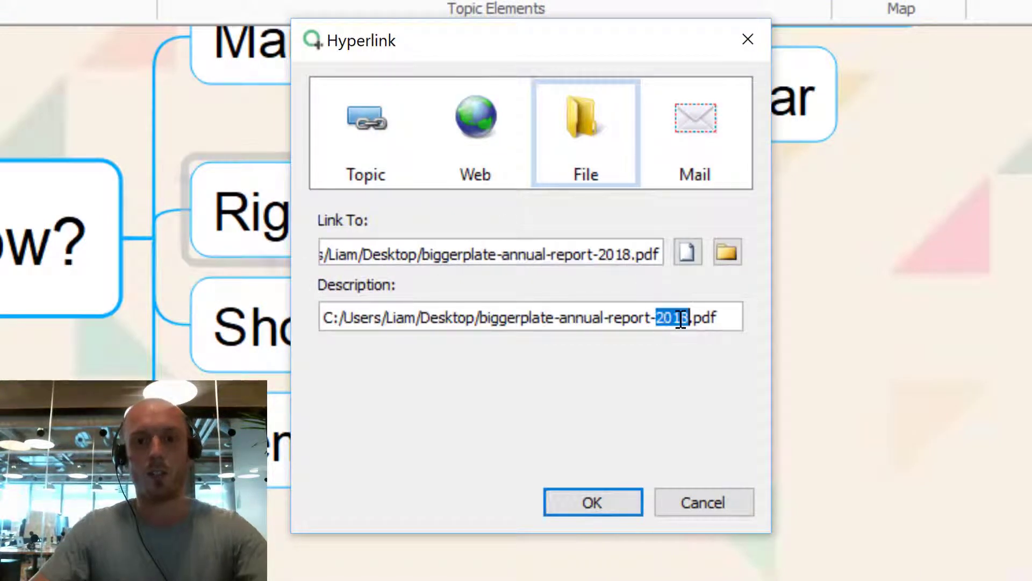
{"action": "type", "text": "Bi"}
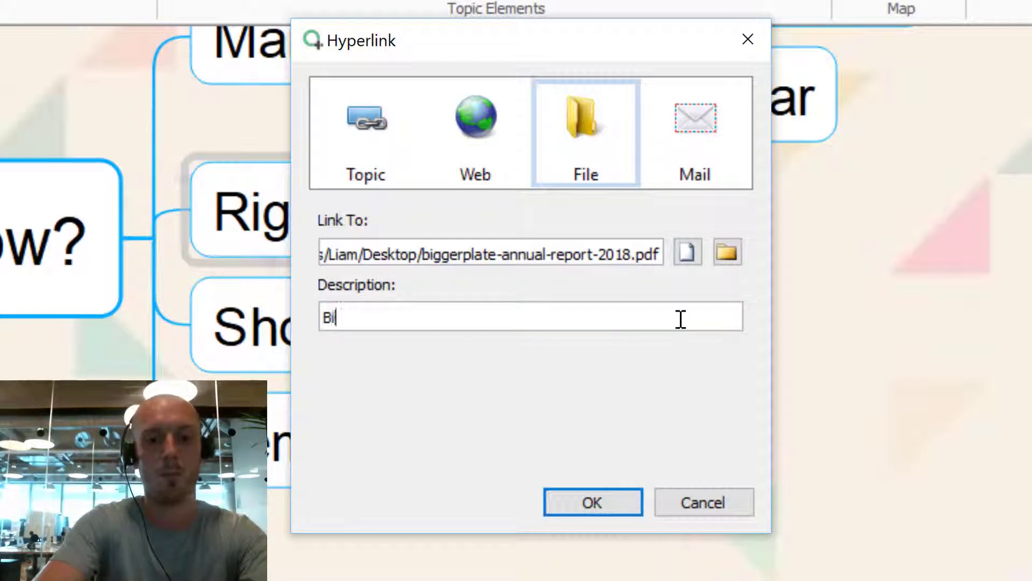
{"action": "type", "text": "ggerplate Report"}
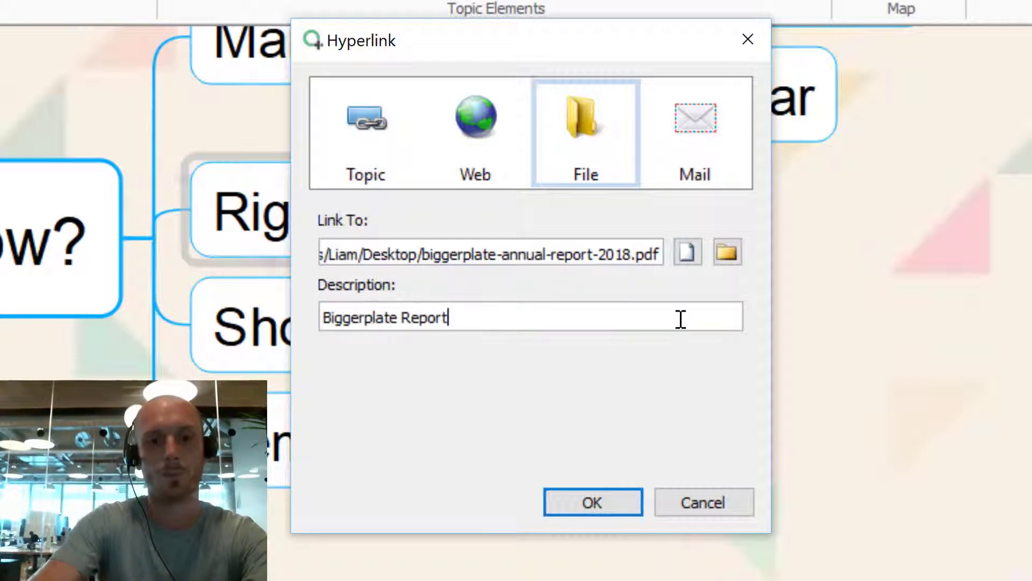
Step: Add the PDF link to Right Click > Insert and bring the linked topic into view
{"action": "left_click", "coordinate": [606, 504]}
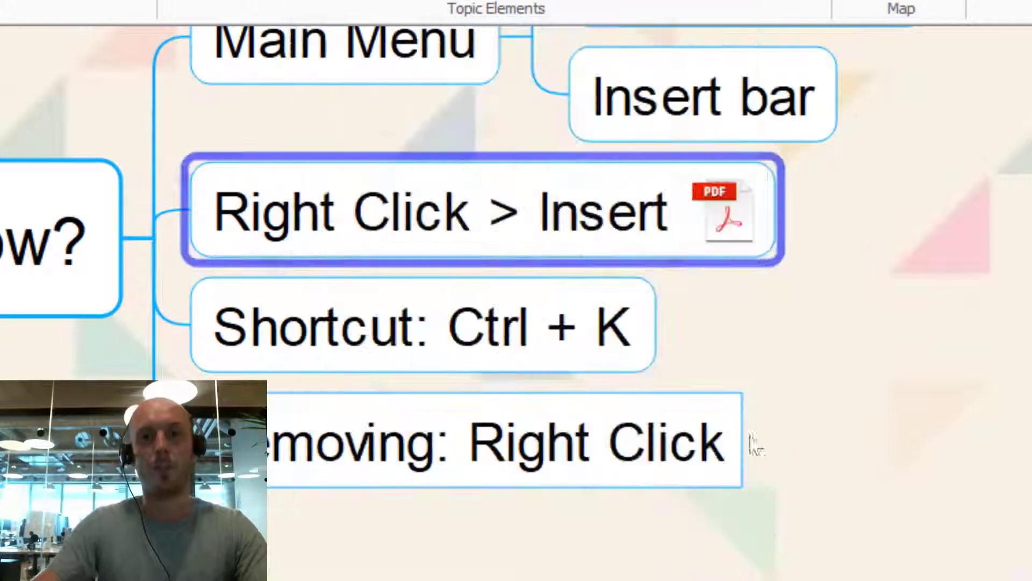
{"action": "left_click_drag", "start_coordinate": [924, 223], "coordinate": [843, 444]}
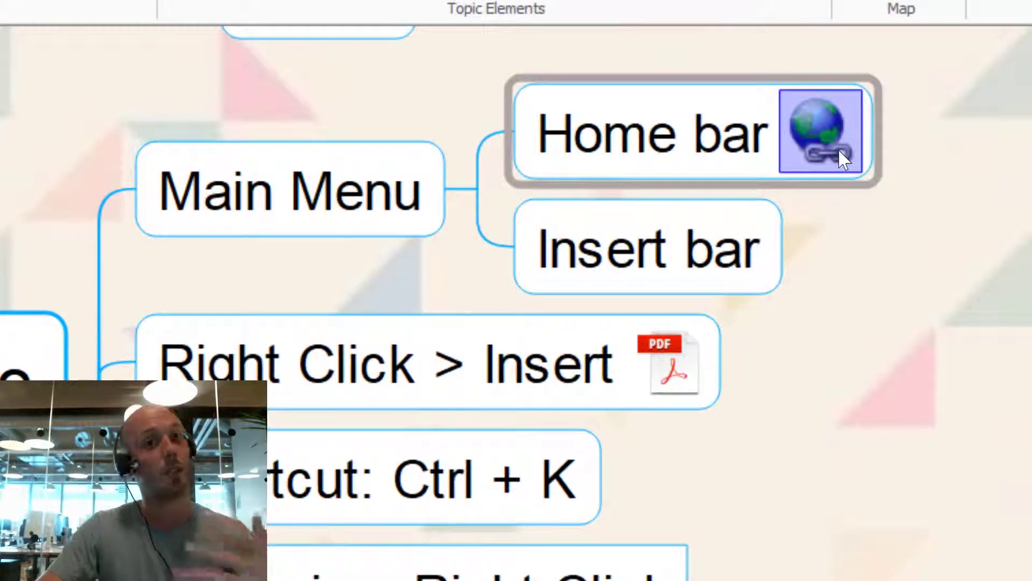
{"action": "left_click", "coordinate": [678, 357]}
Step: Open the linked annual report PDF and scroll to the MindManager Enterprise page
{"action": "left_click", "coordinate": [679, 358]}
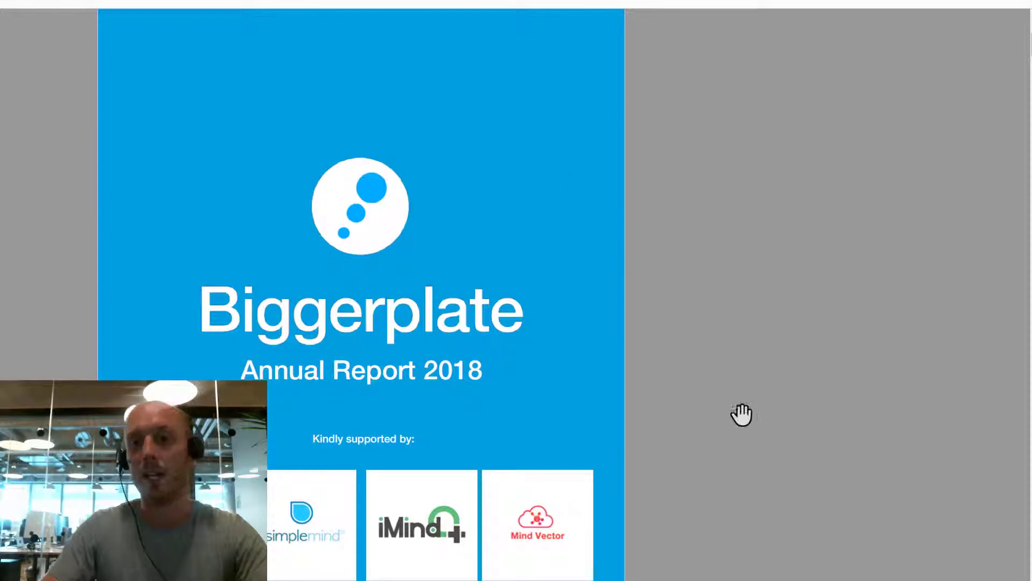
{"action": "scroll", "coordinate": [728, 429], "scroll_direction": "down", "scroll_amount": 4}
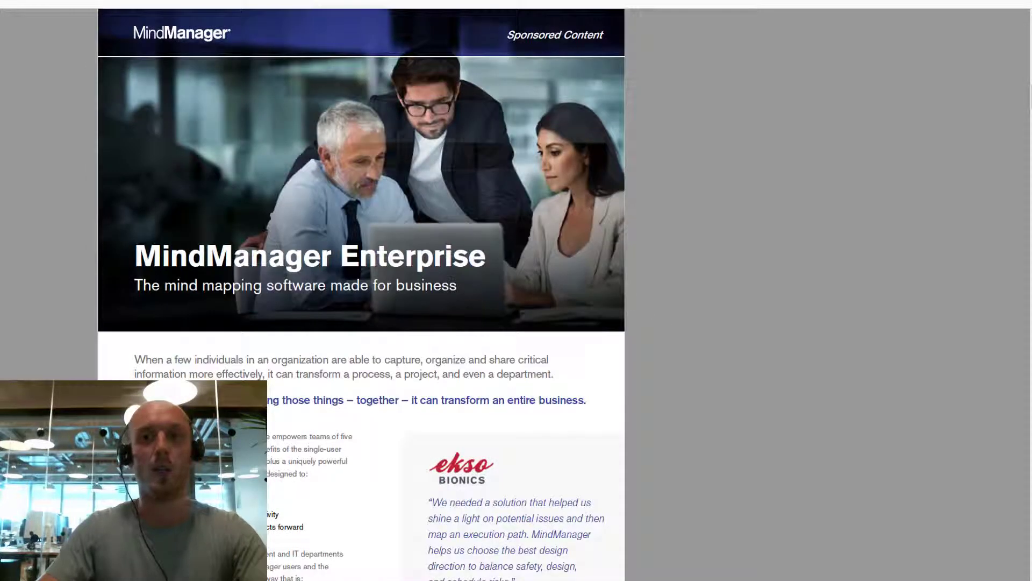
Step: Close the PDF viewer and select Shortcut: Ctrl + K under the How? branch
{"action": "key", "text": "alt+F4"}
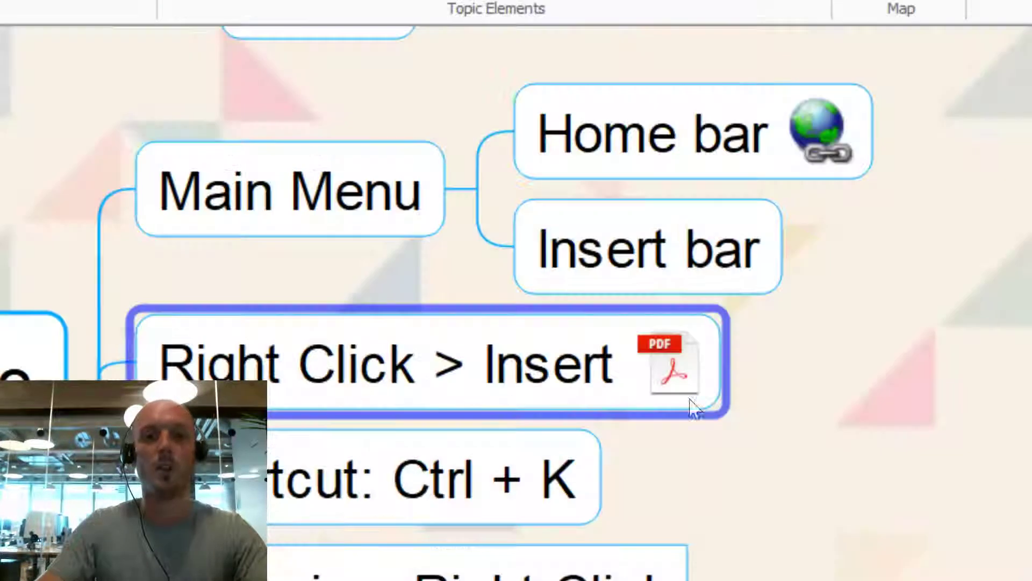
{"action": "left_click_drag", "start_coordinate": [832, 519], "coordinate": [915, 430]}
{"action": "left_click", "coordinate": [610, 424]}
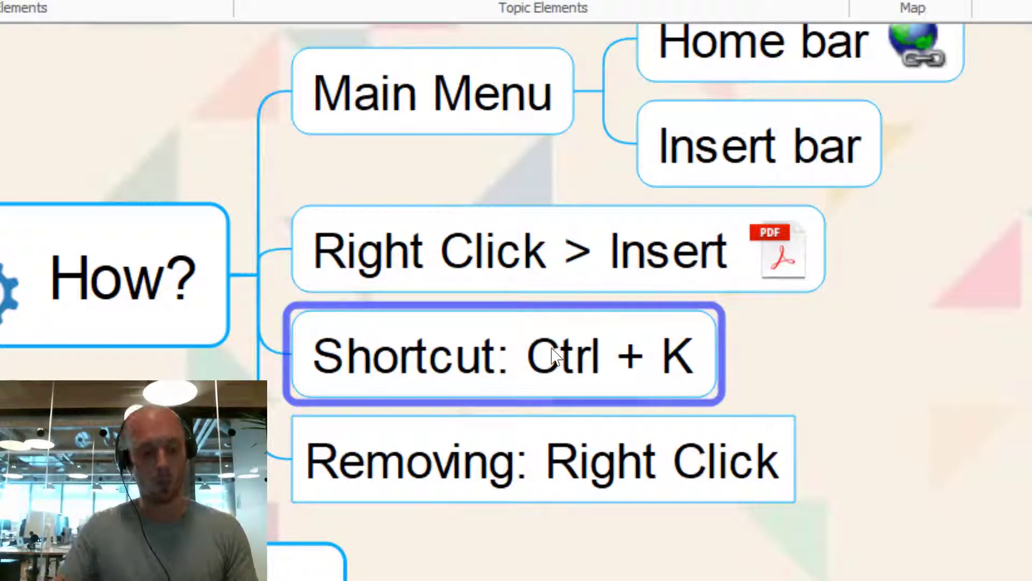
Step: Use Ctrl+K to link Shortcut: Ctrl + K to the To what? topic
{"action": "key", "text": "ctrl+k"}
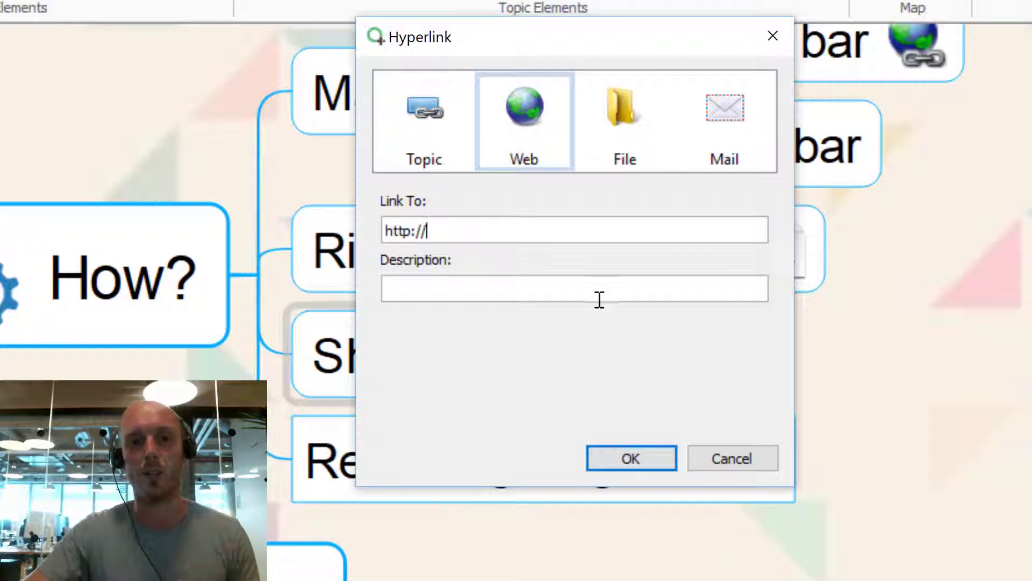
{"action": "left_click", "coordinate": [438, 114]}
{"action": "left_click", "coordinate": [529, 128]}
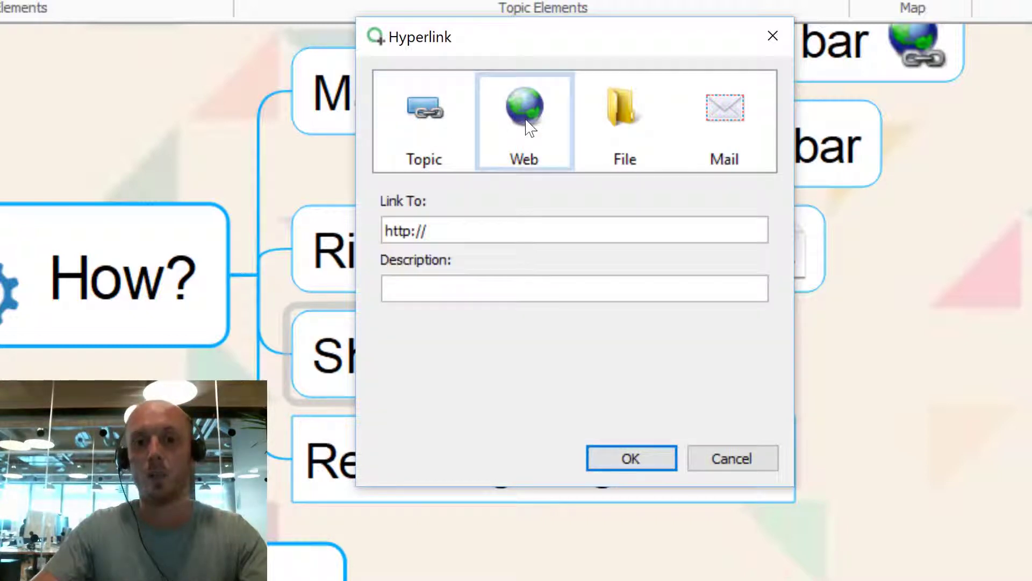
{"action": "left_click", "coordinate": [645, 132]}
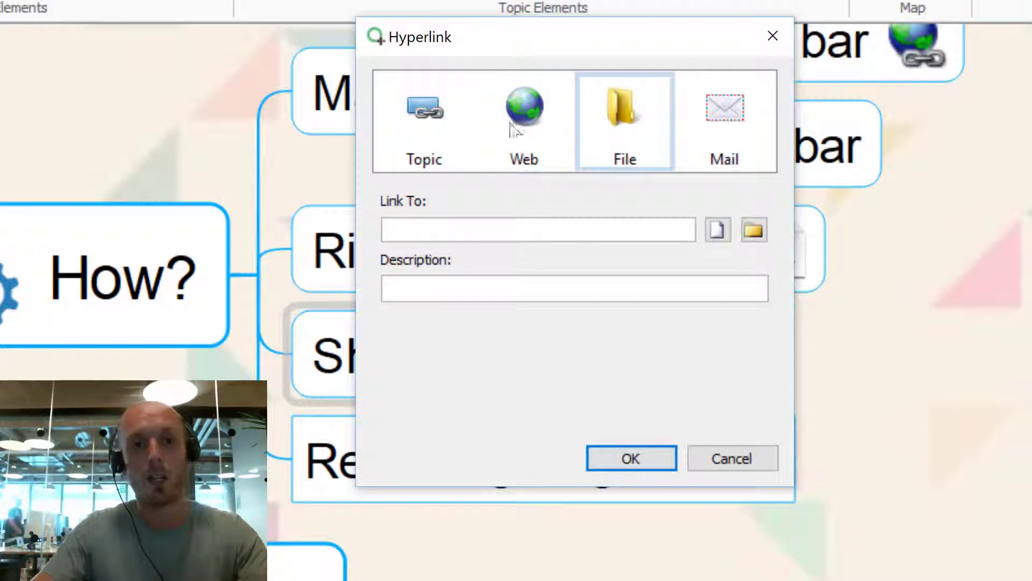
{"action": "left_click", "coordinate": [417, 159]}
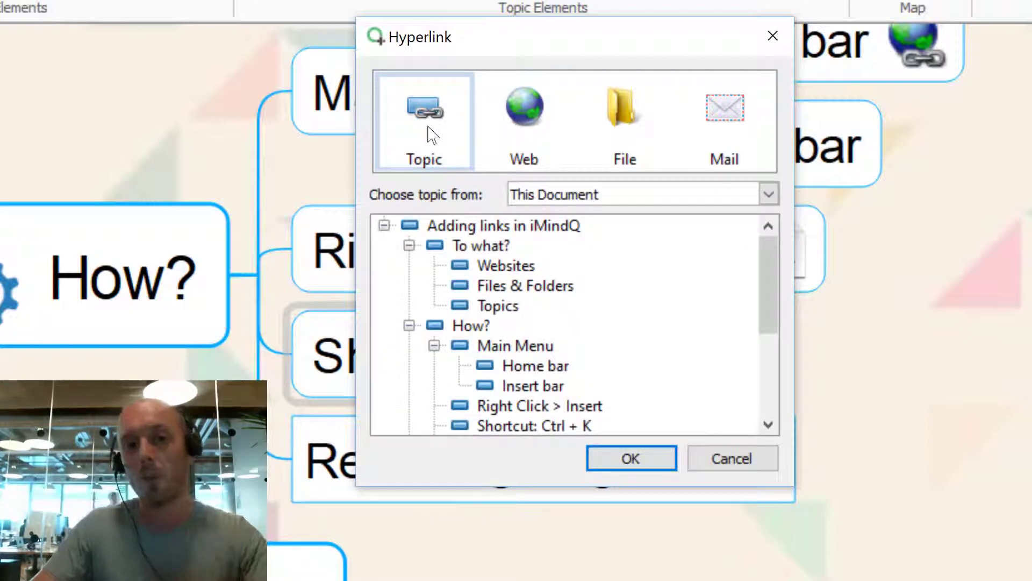
{"action": "left_click", "coordinate": [481, 247]}
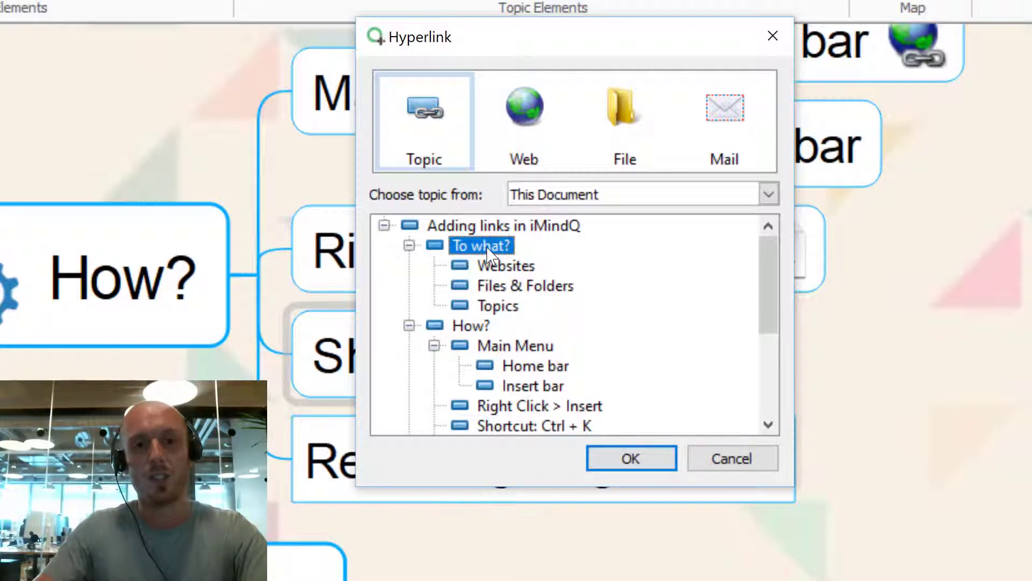
{"action": "left_click", "coordinate": [624, 465]}
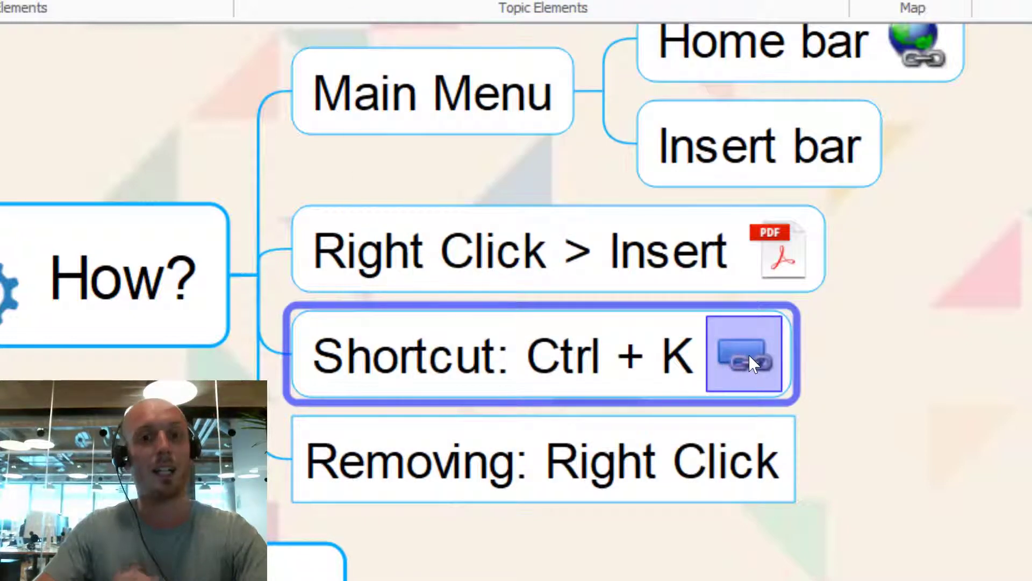
{"action": "left_click", "coordinate": [749, 354]}
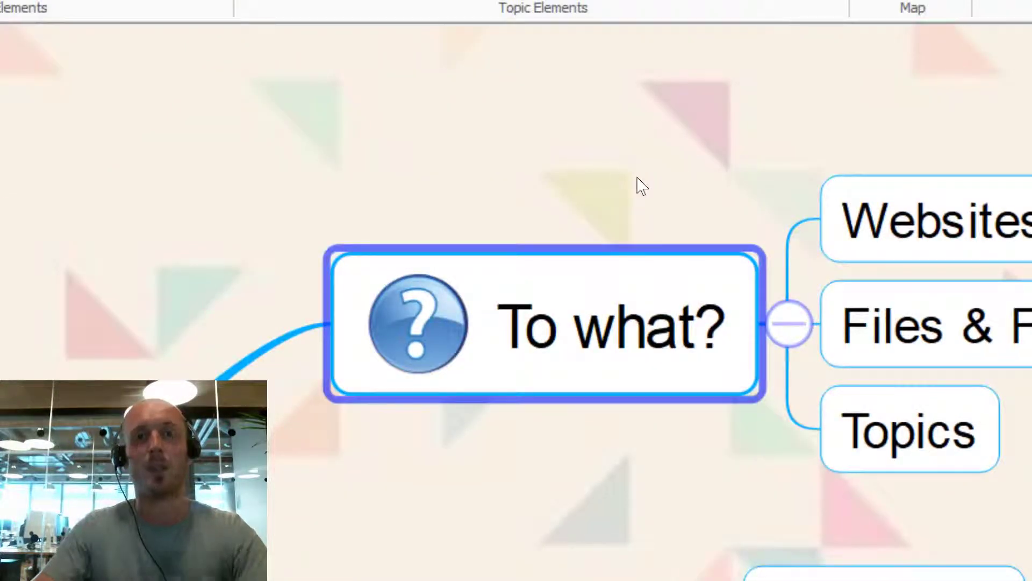
{"action": "scroll", "coordinate": [640, 189], "scroll_direction": "down", "scroll_amount": 10}
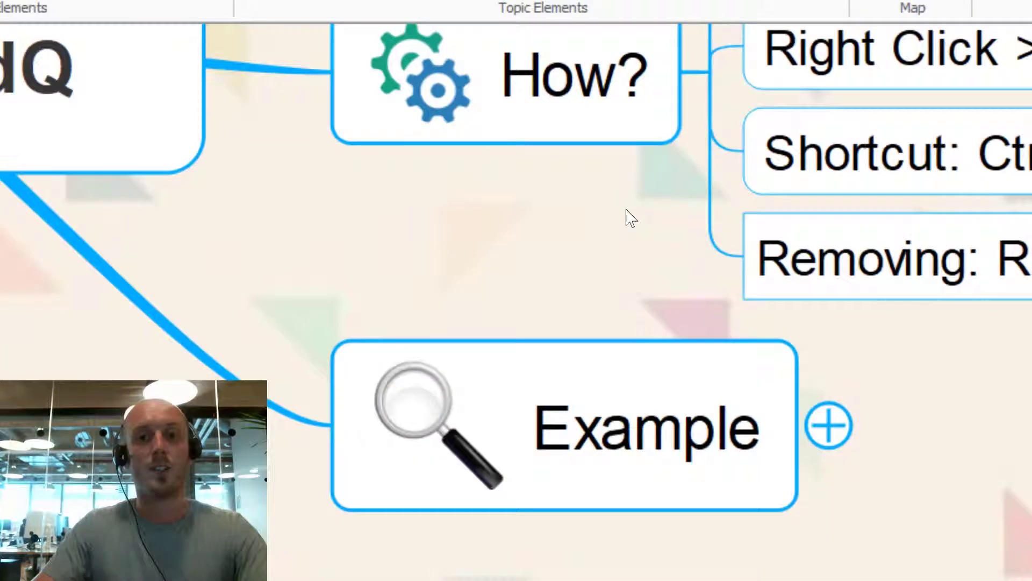
{"action": "left_click_drag", "start_coordinate": [640, 200], "coordinate": [228, 302]}
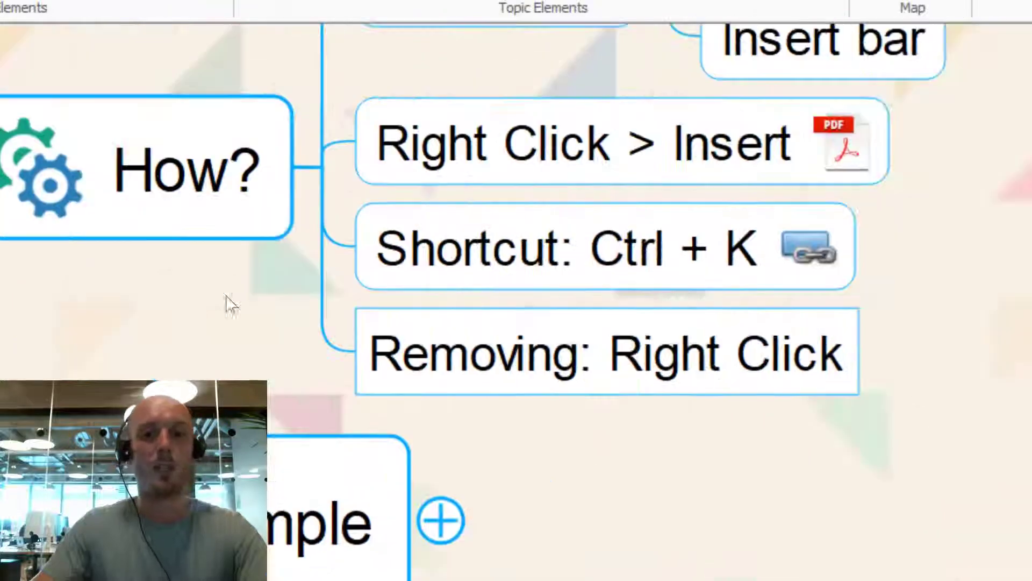
{"action": "left_click", "coordinate": [498, 261]}
{"action": "key", "text": "ctrl+k"}
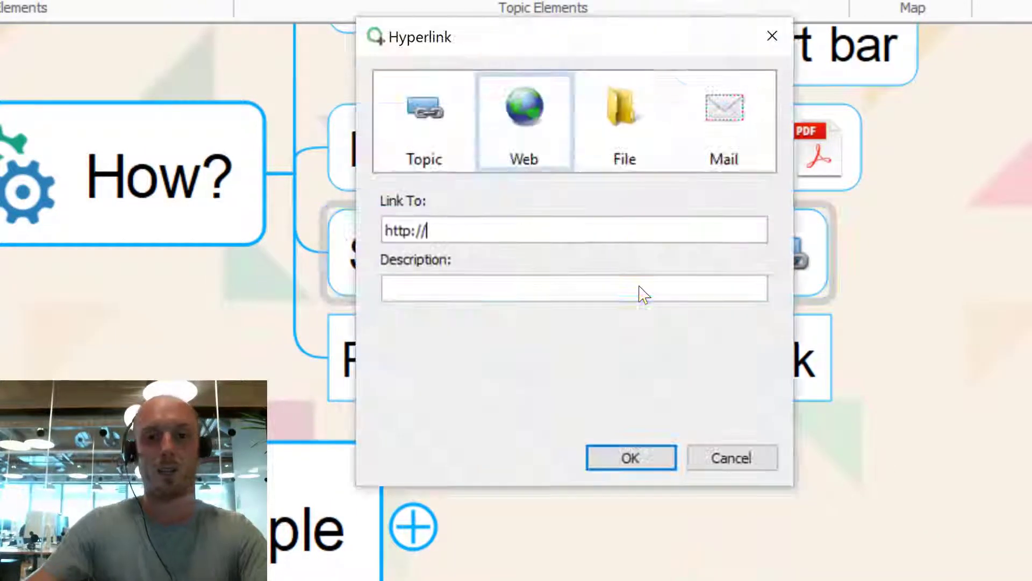
{"action": "left_click", "coordinate": [726, 149]}
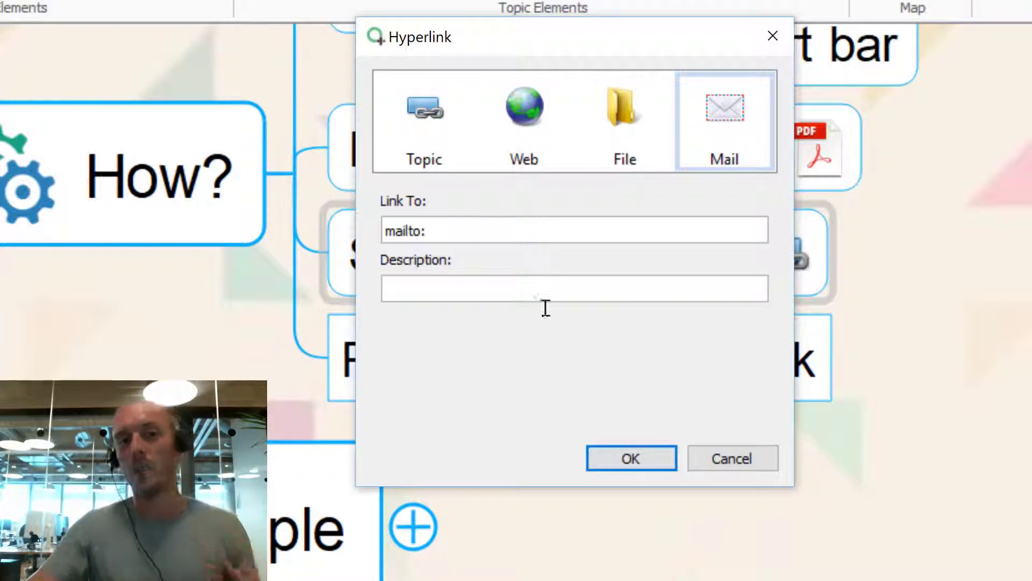
{"action": "left_click", "coordinate": [748, 459]}
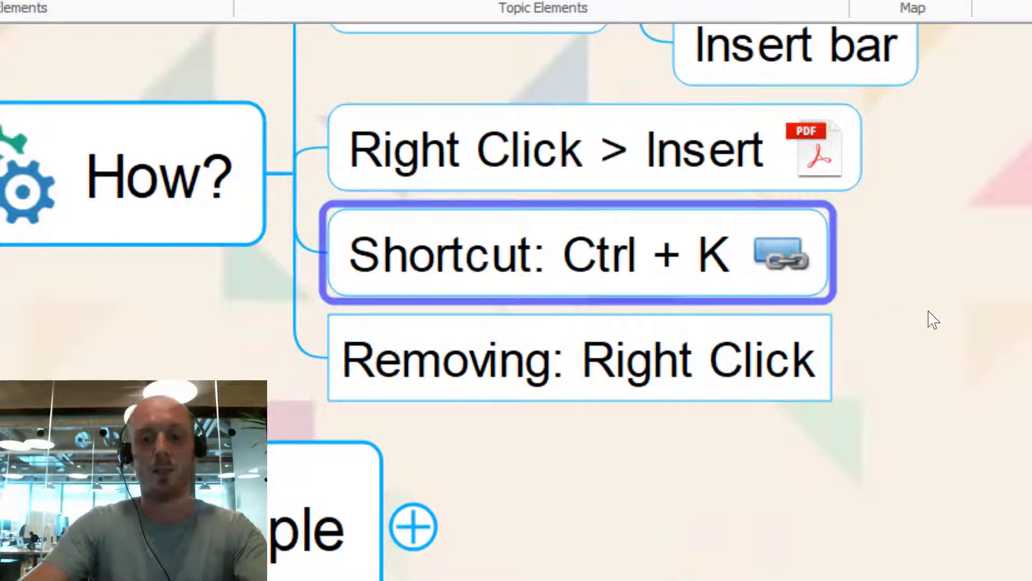
Step: Add a subtopic with the person's full name and attach a mailto: e-mail link to it
{"action": "key", "text": "Insert"}
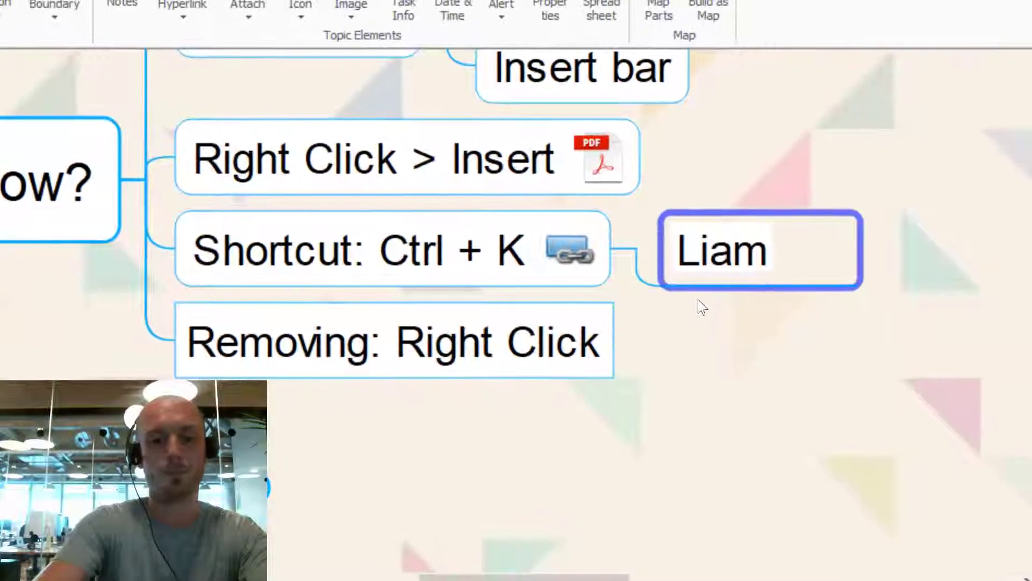
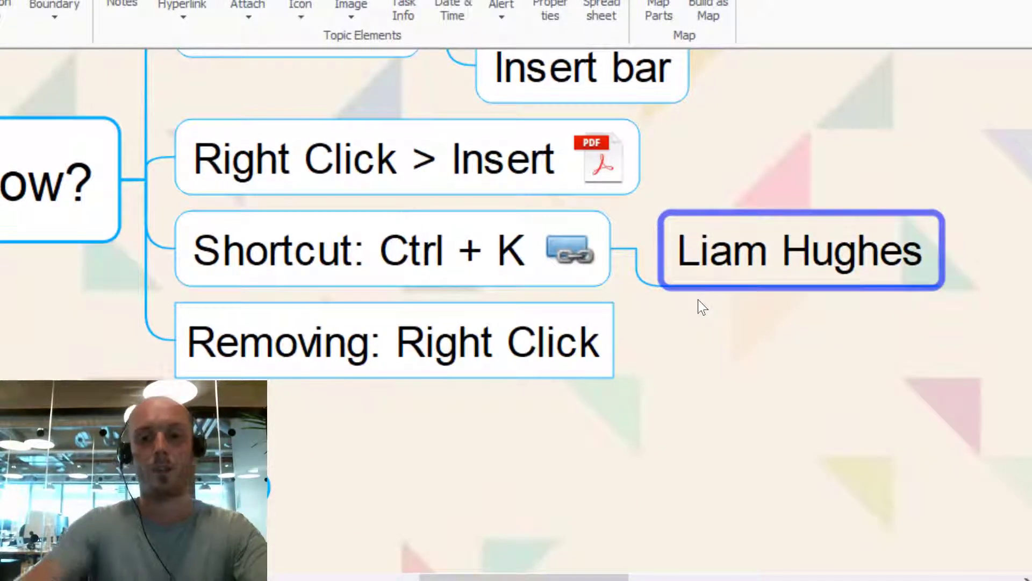
{"action": "key", "text": "ctrl+k"}
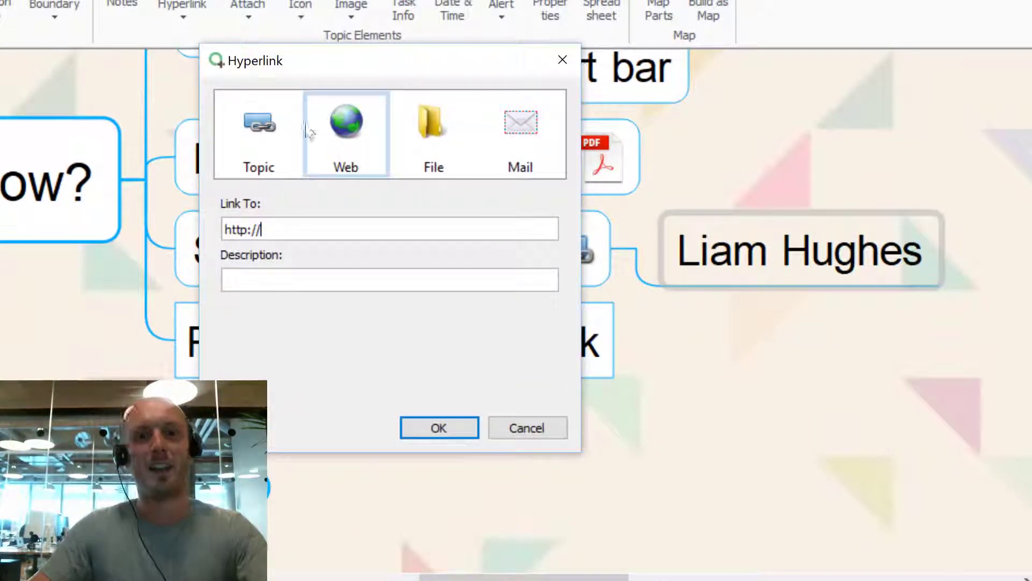
{"action": "left_click", "coordinate": [274, 129]}
{"action": "left_click", "coordinate": [507, 160]}
{"action": "left_click", "coordinate": [305, 232]}
{"action": "type", "text": "liam"}
{"action": "key", "text": "Return"}
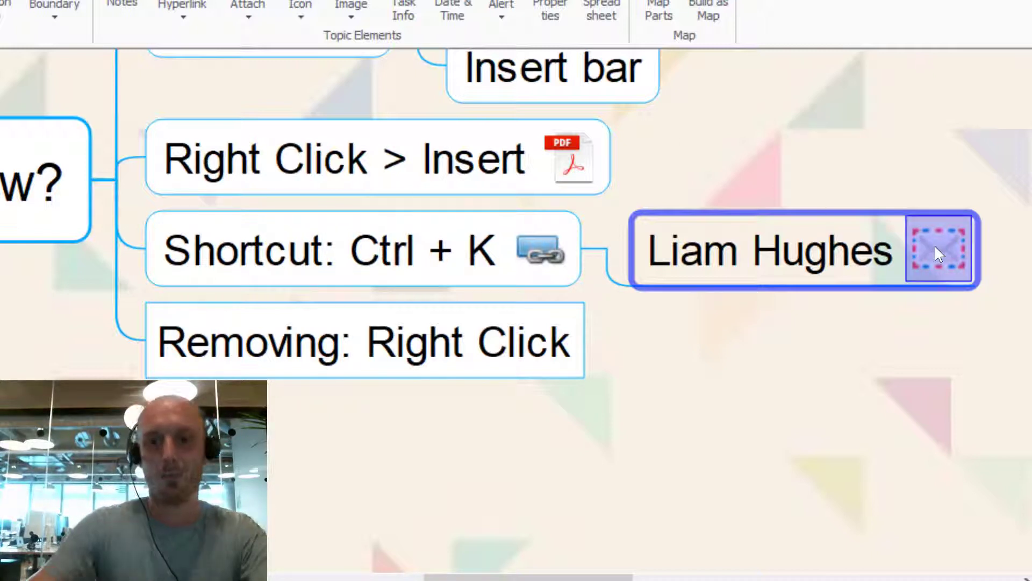
Step: Attach a second Mail link with the person's full e-mail address and a short description
{"action": "key", "text": "ctrl+k"}
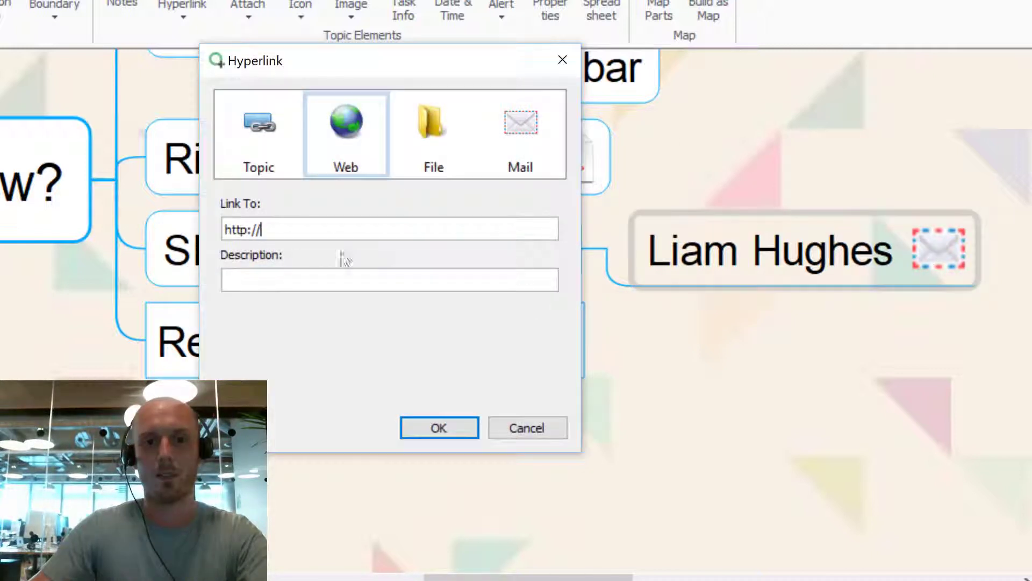
{"action": "left_click", "coordinate": [507, 156]}
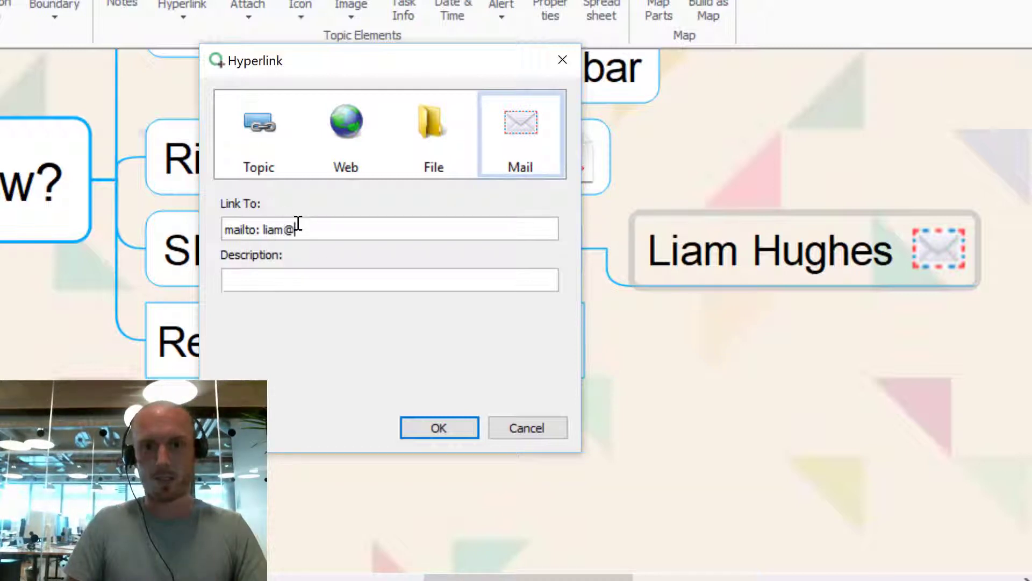
{"action": "left_click", "coordinate": [281, 279]}
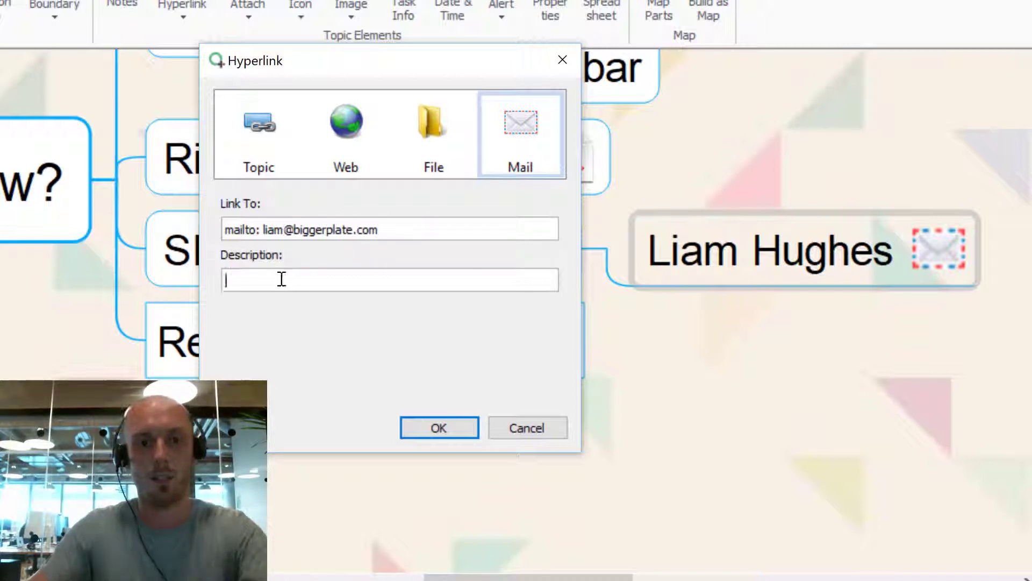
{"action": "type", "text": "Liam email"}
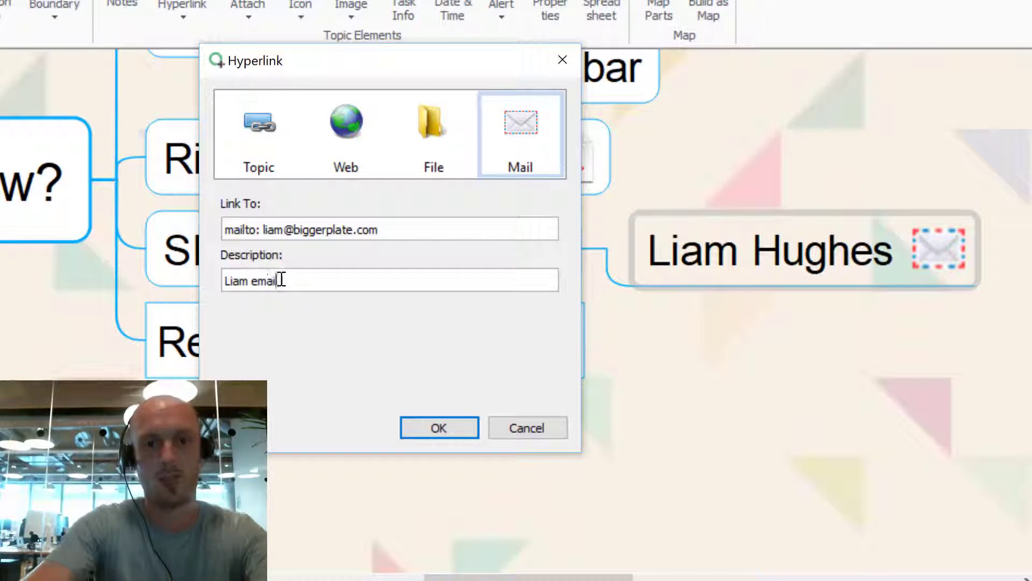
{"action": "left_click", "coordinate": [459, 429]}
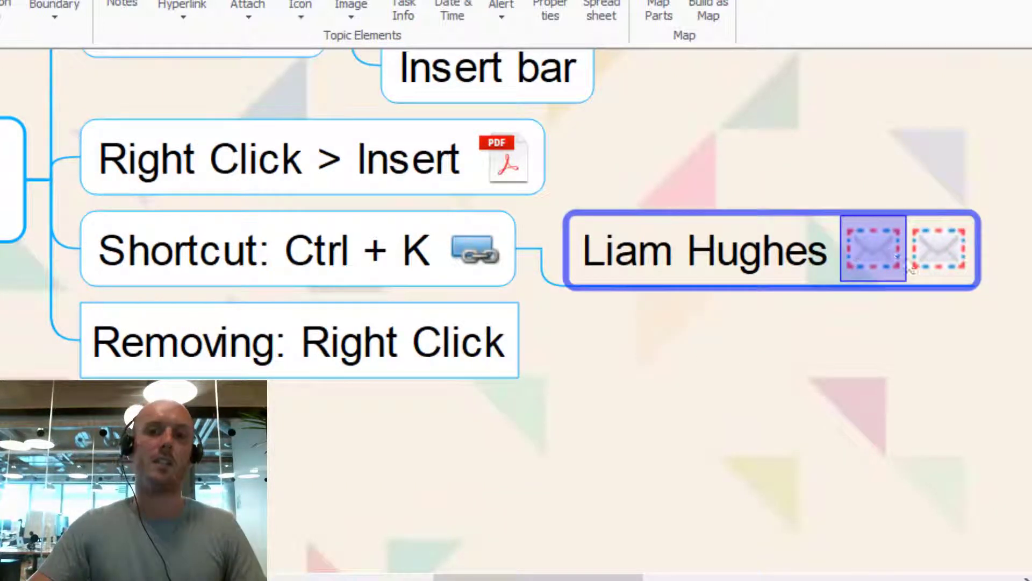
Step: Show the options menu for the first e-mail link on the person's subtopic
{"action": "left_click", "coordinate": [874, 370]}
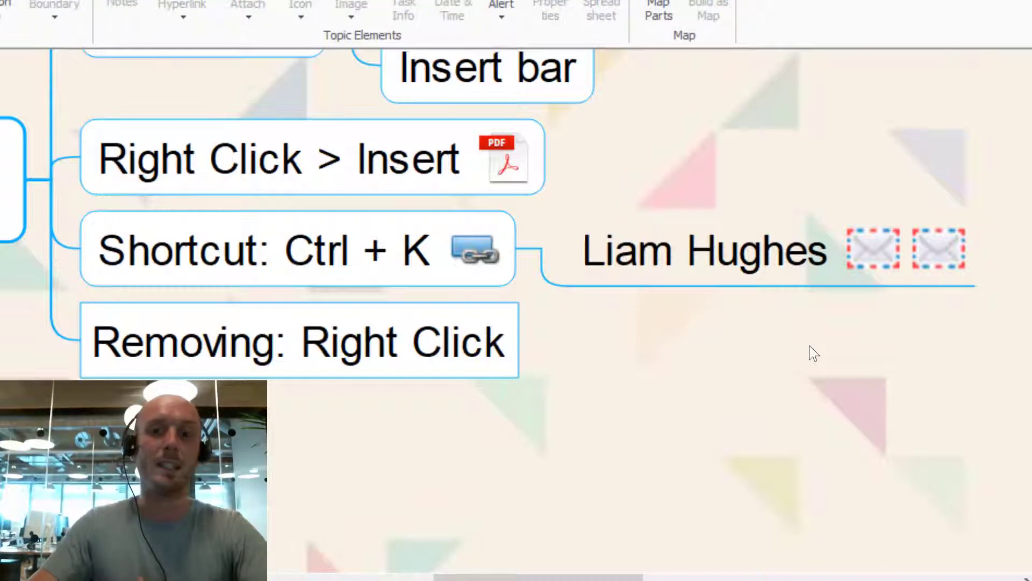
{"action": "left_click", "coordinate": [326, 354]}
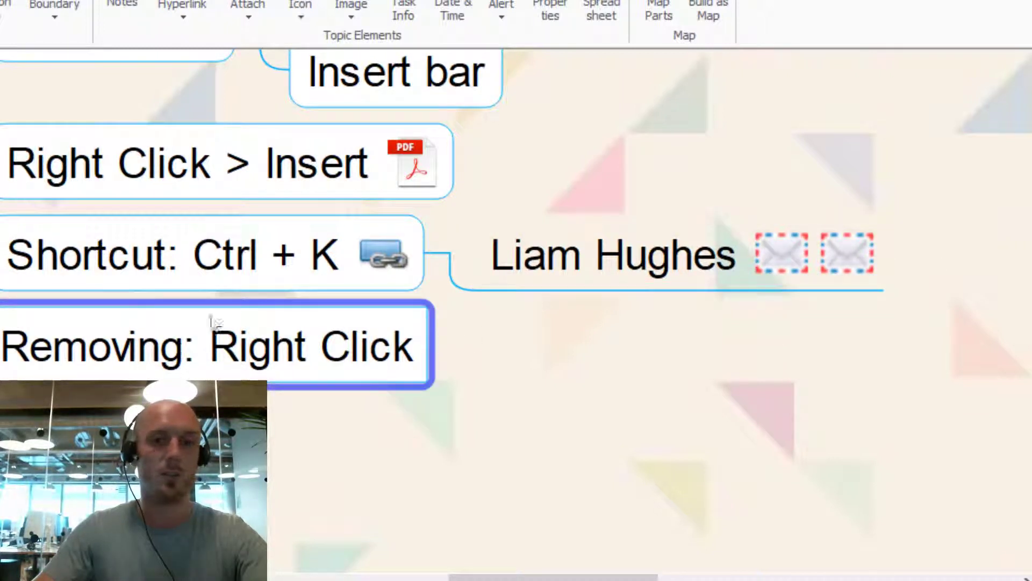
{"action": "left_click", "coordinate": [776, 254]}
{"action": "right_click", "coordinate": [775, 254]}
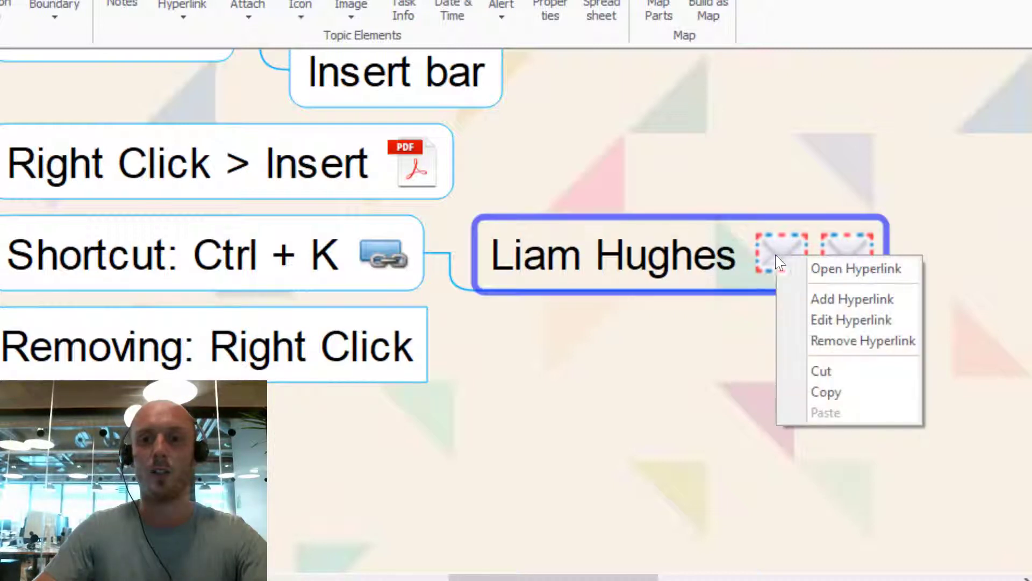